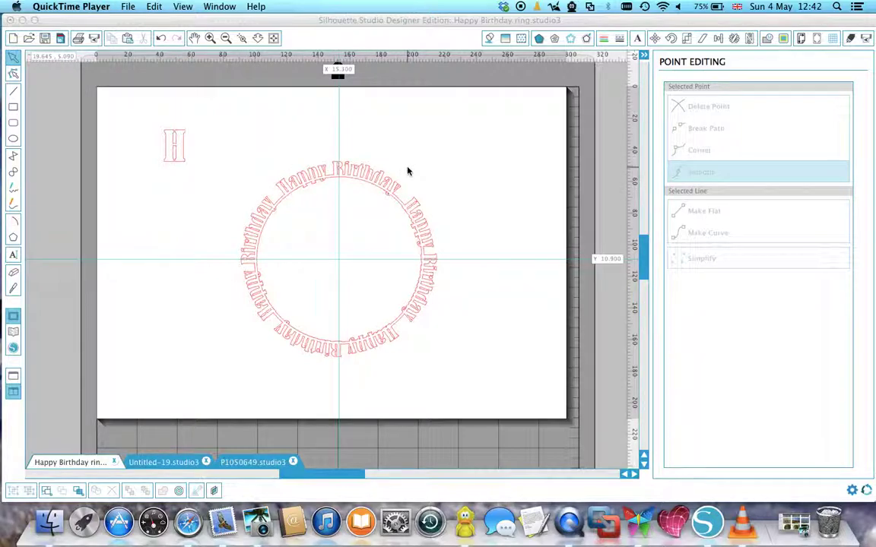
Step: Move the existing Happy Birthday ring and the outlined letter H off the page onto the grey area beside it
left_click(371, 185)
left_click_drag(267, 198, 7, 280)
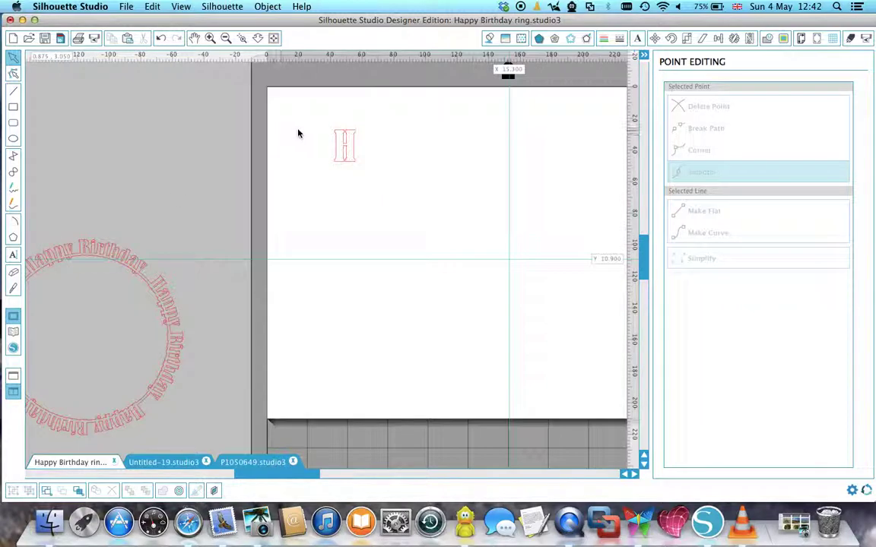
left_click(342, 152)
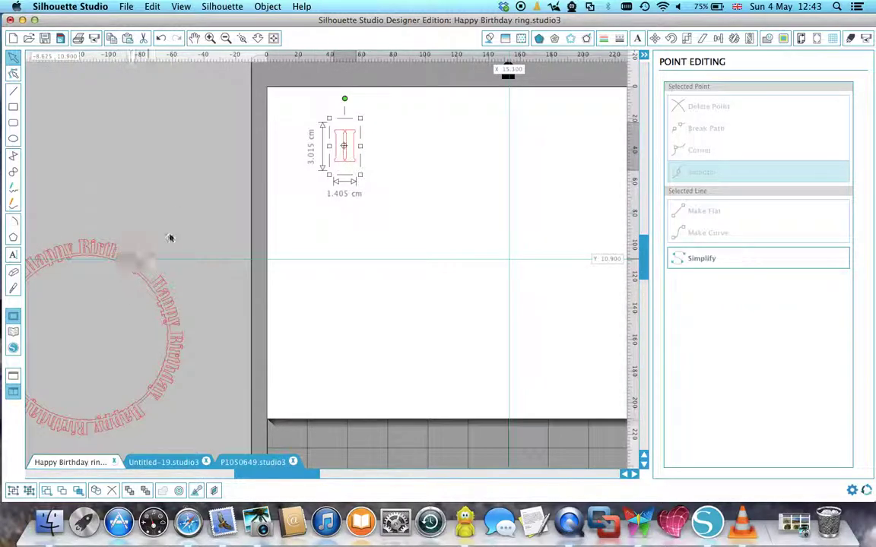
left_click(638, 38)
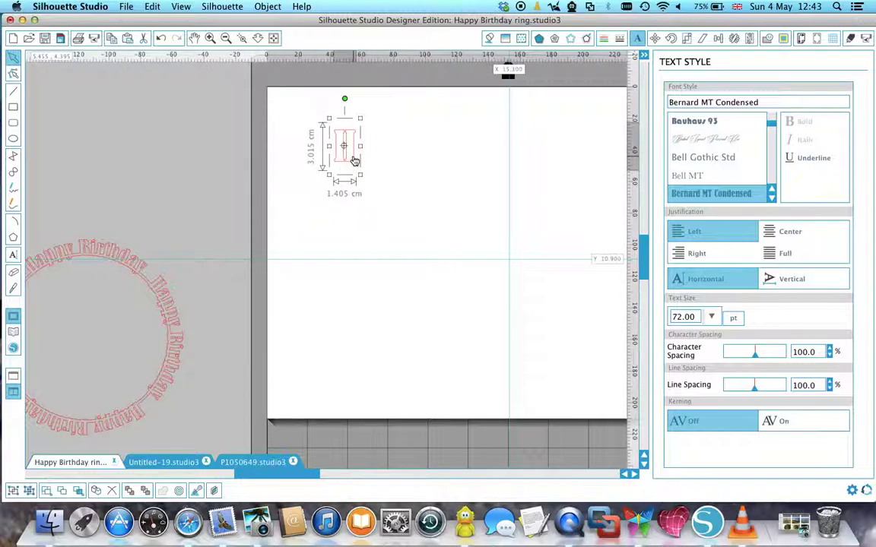
left_click_drag(353, 160, 98, 183)
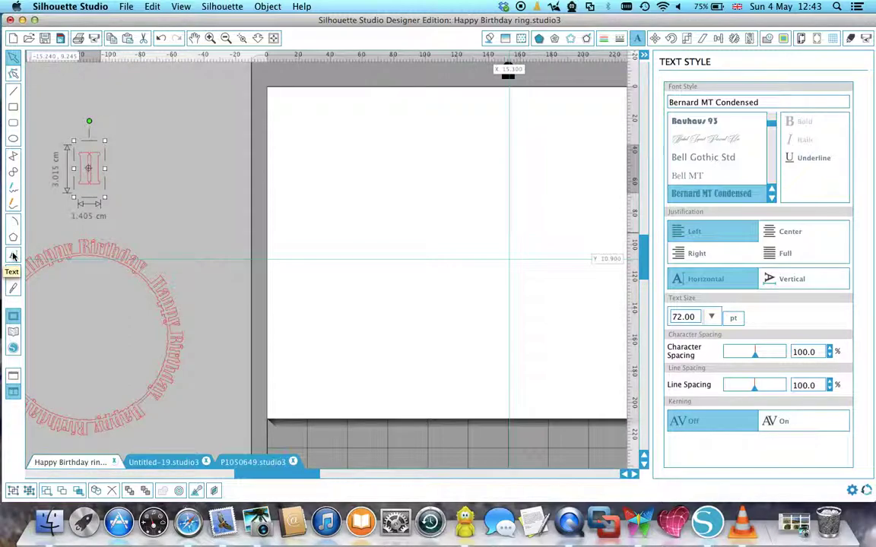
Step: Draw a large circle and centre it on the page where the two guide lines cross
left_click(13, 138)
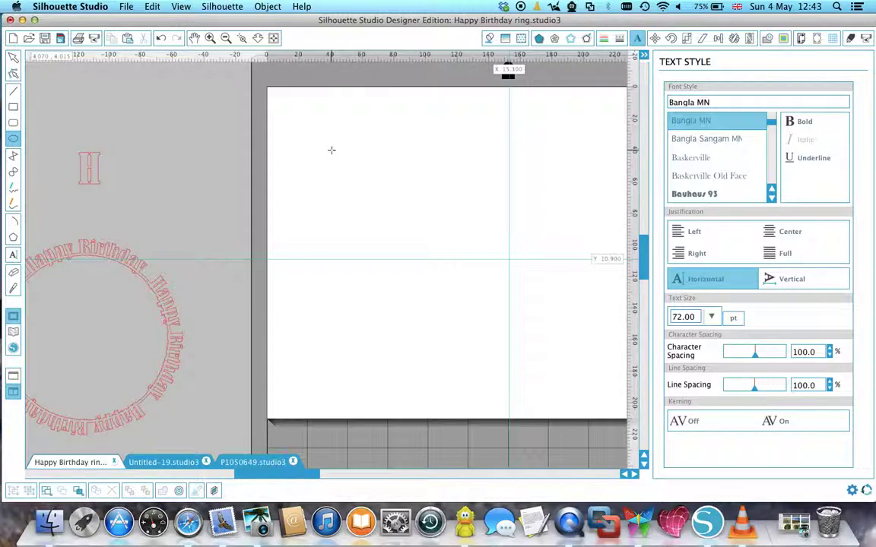
left_click_drag(332, 150, 451, 303)
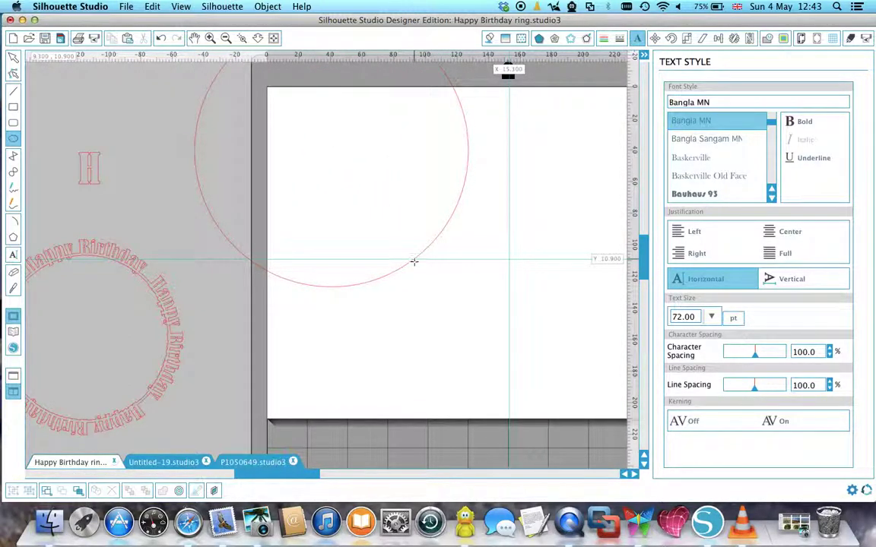
left_click(14, 57)
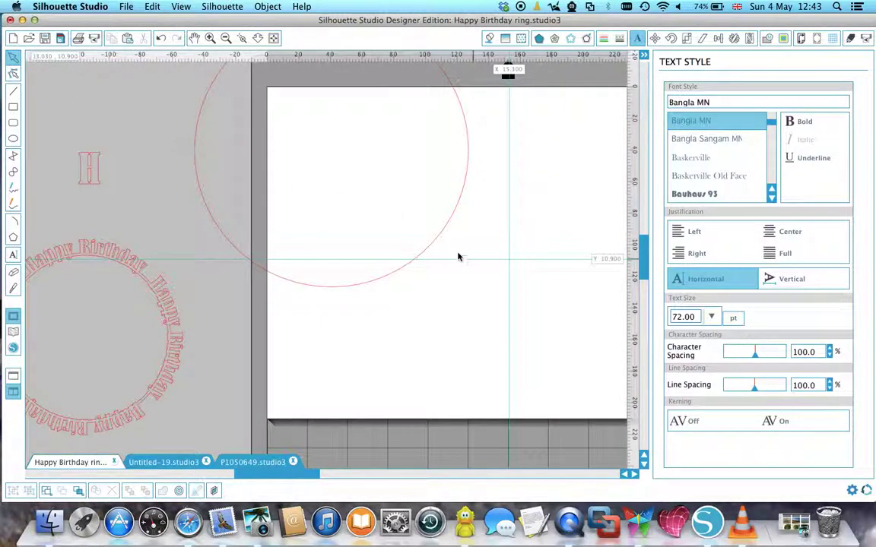
left_click_drag(431, 244, 609, 353)
left_click(177, 200)
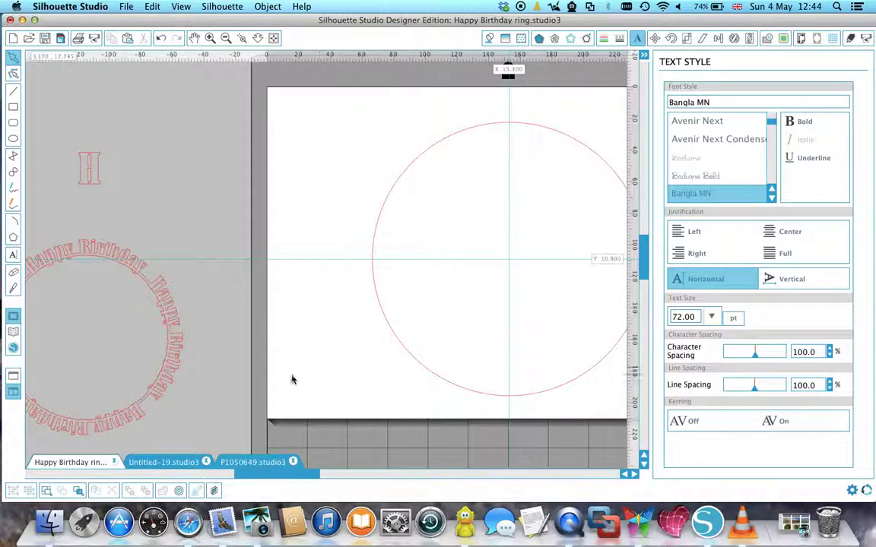
Step: Add the text "Happy Birthday" in Bernard MT Condensed and attach it to the circle, starting at the circle's topmost point
left_click(193, 37)
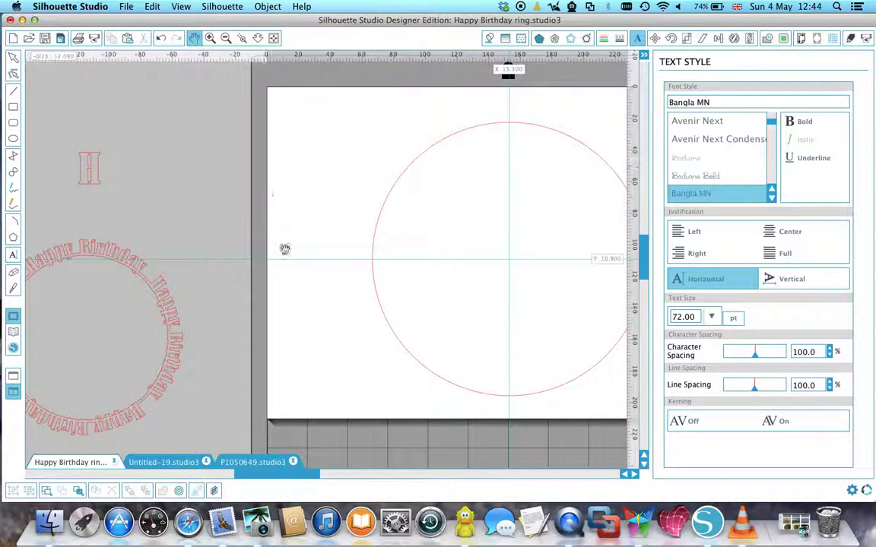
left_click_drag(315, 301, 143, 303)
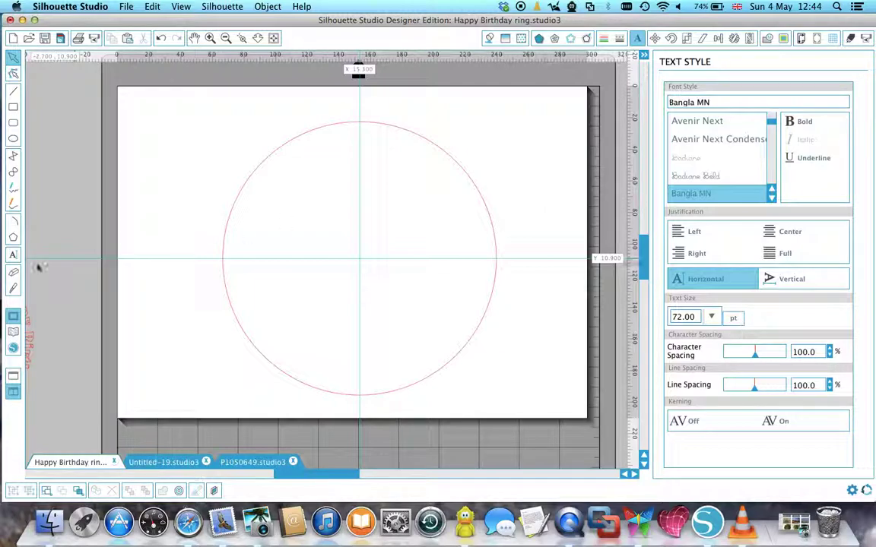
left_click(15, 253)
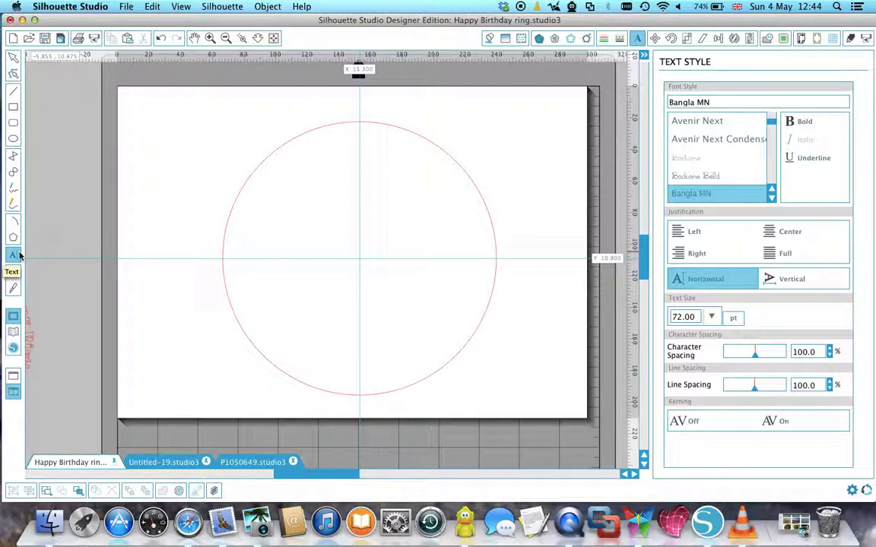
left_click_drag(773, 199, 772, 198)
left_click(684, 181)
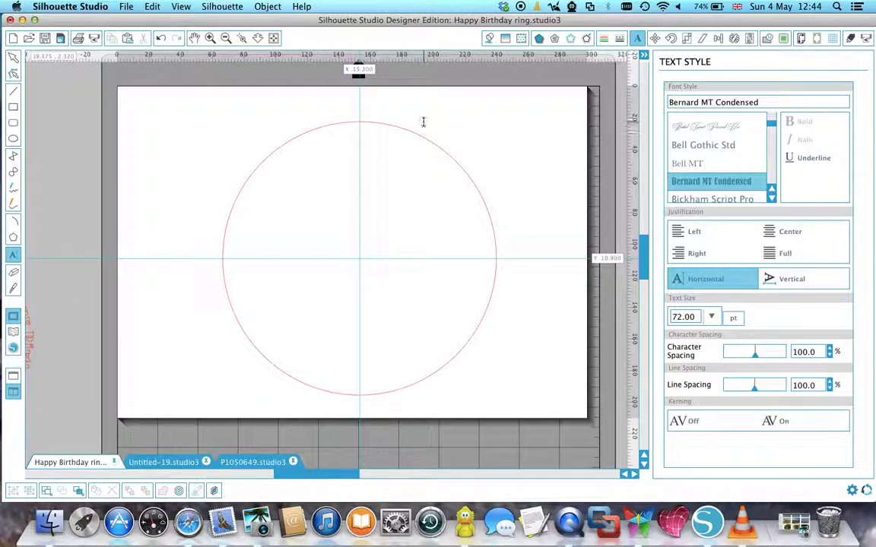
left_click(195, 104)
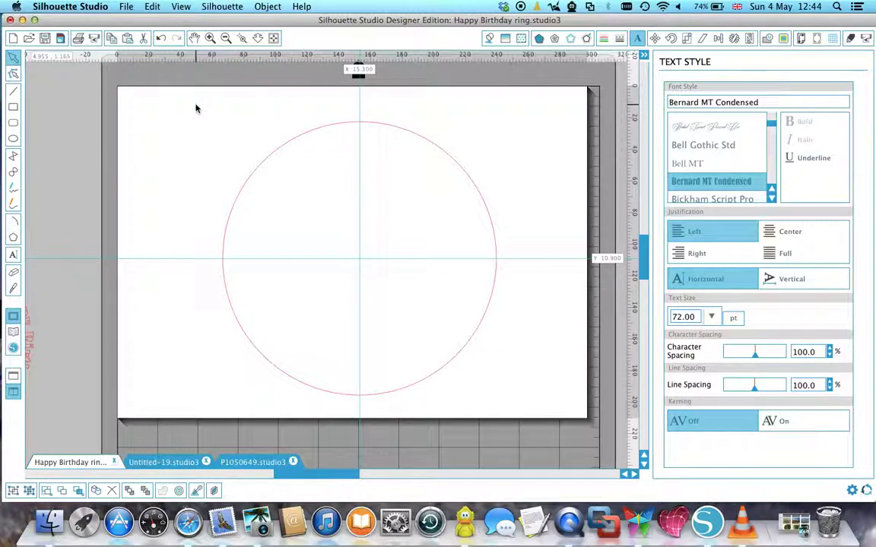
type("Ha")
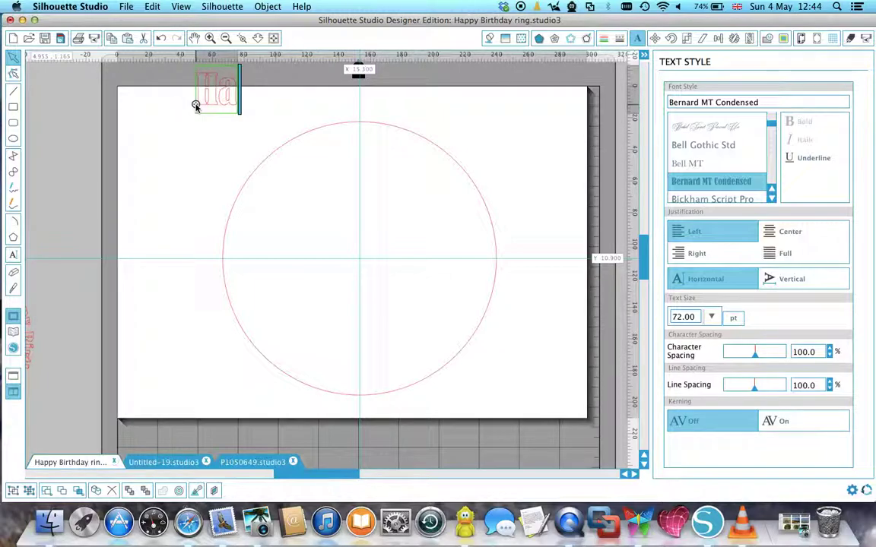
type("ppy Birth")
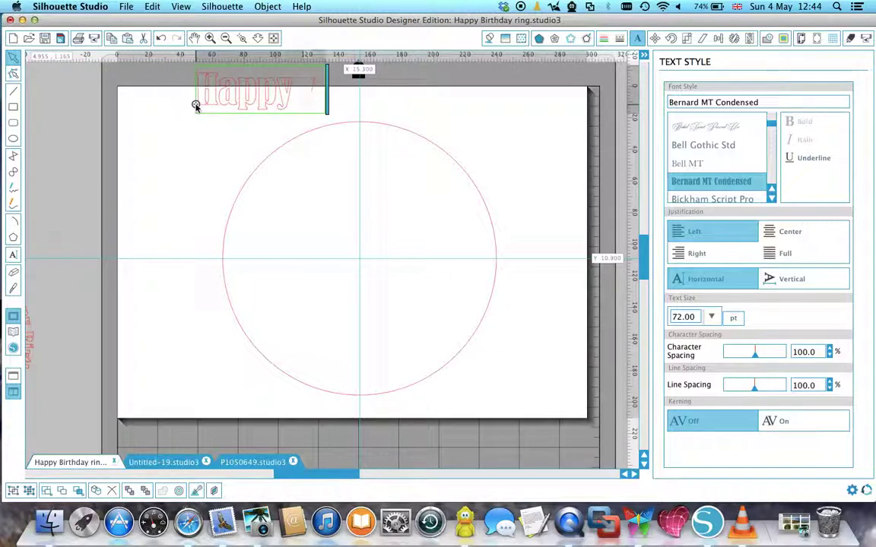
type("day")
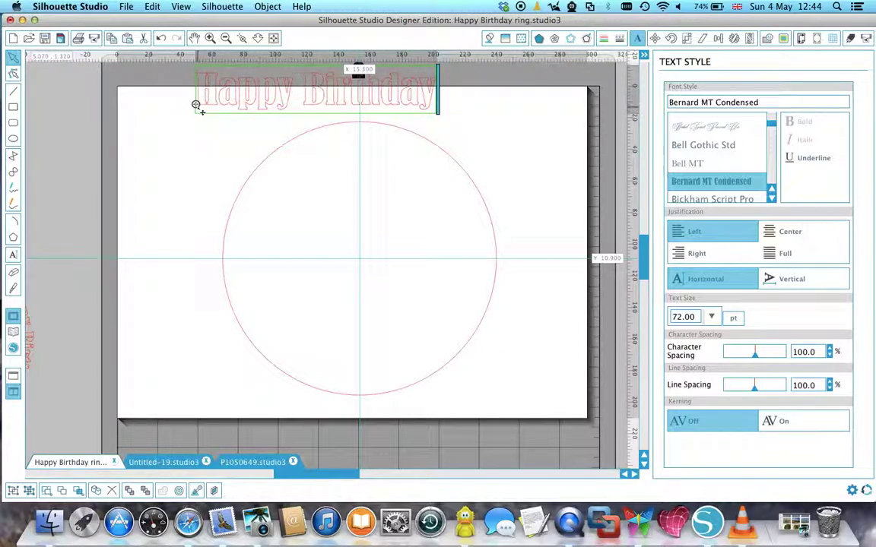
left_click_drag(192, 105, 362, 122)
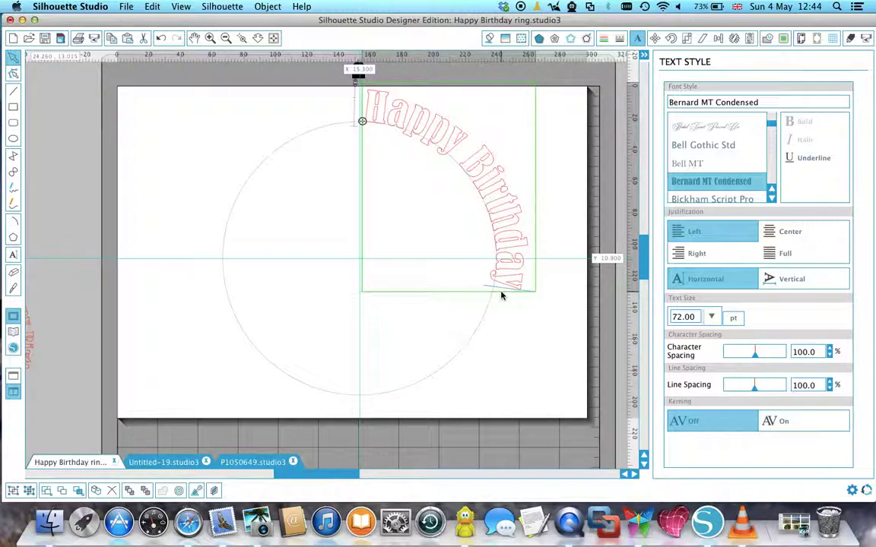
Step: Try to set the curved text's size to 48 pt without highlighting its letters
double_click(524, 233)
left_click(710, 316)
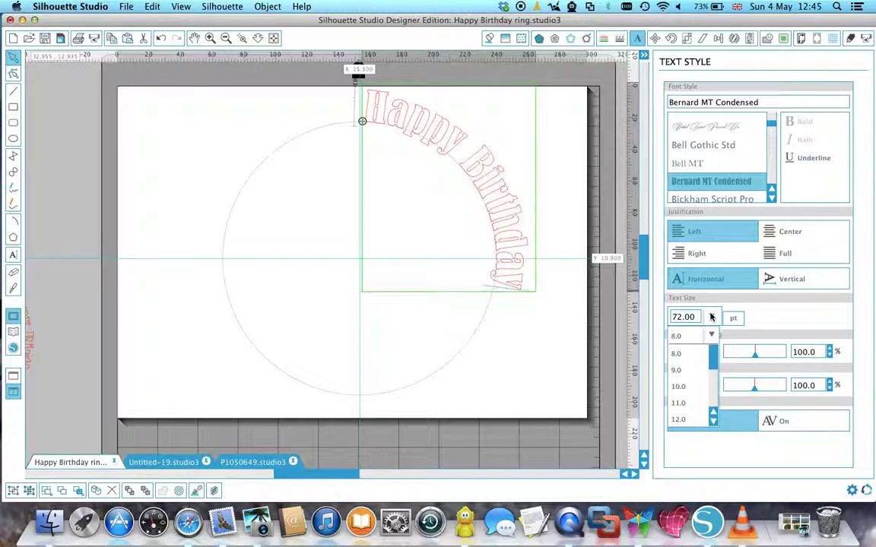
left_click(713, 417)
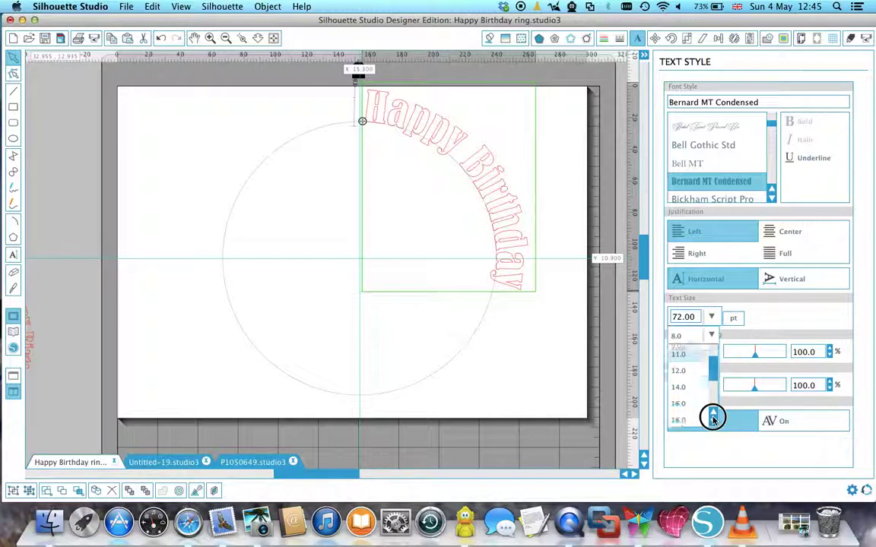
left_click(713, 417)
left_click(680, 370)
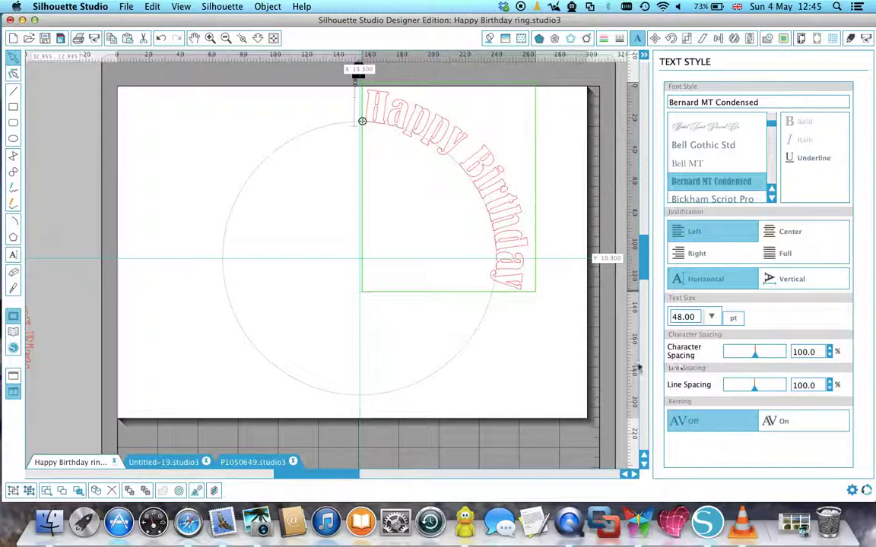
Step: Highlight the entire curved "Happy Birthday" text and set its size to 48 pt
left_click_drag(529, 290, 325, 86)
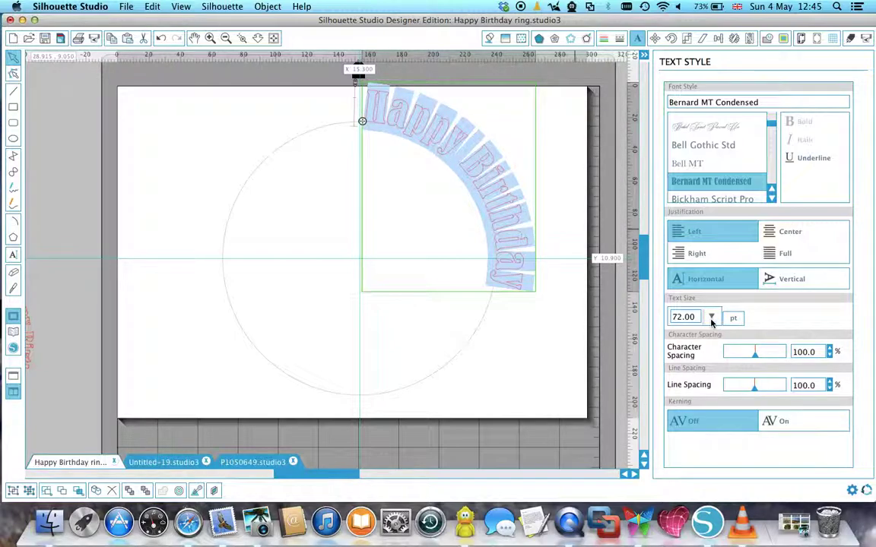
left_click(711, 318)
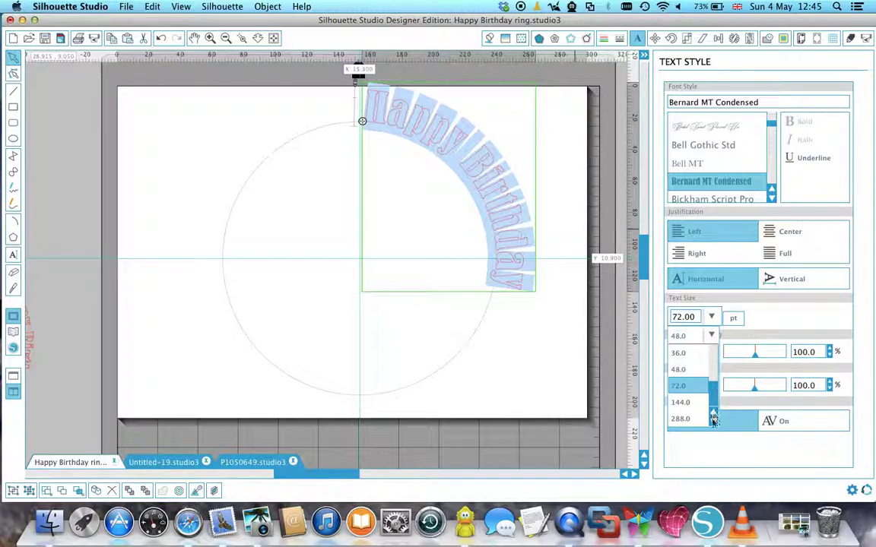
left_click(679, 370)
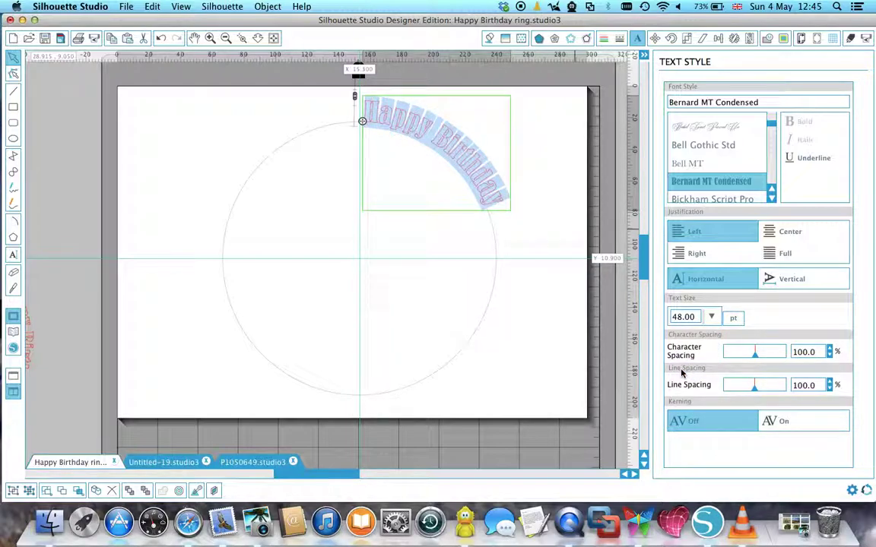
left_click(712, 317)
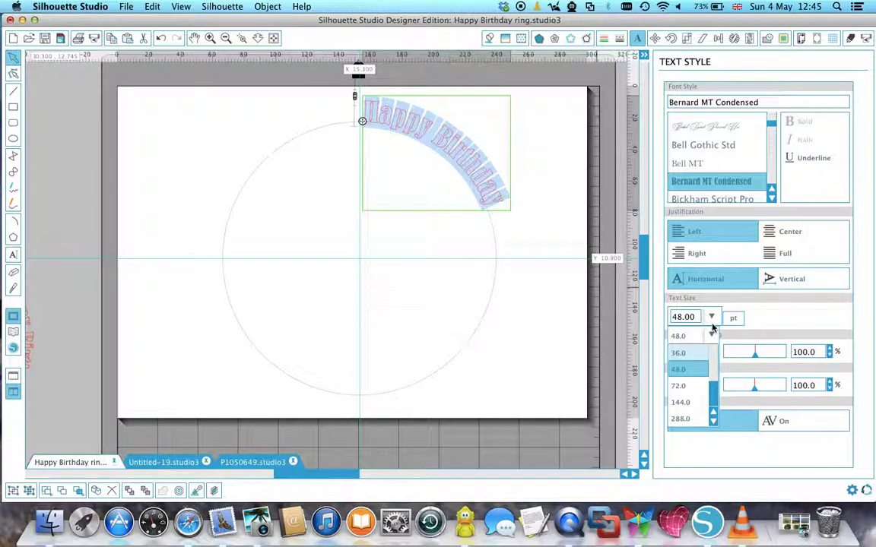
left_click(526, 242)
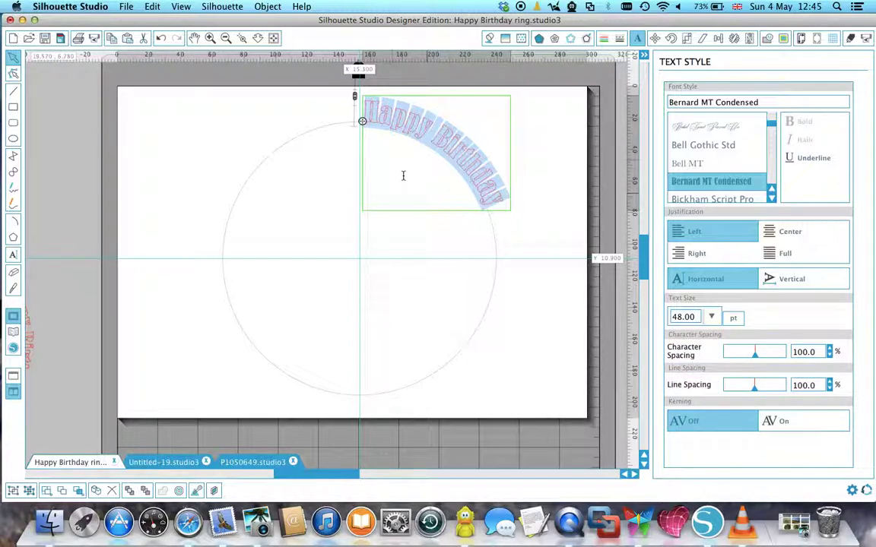
left_click(533, 220)
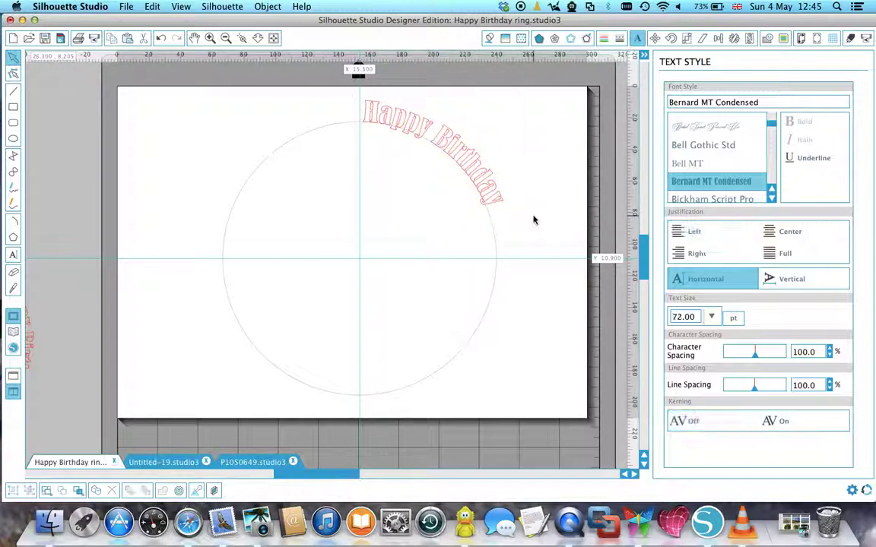
Step: Convert the curved "Happy Birthday" text into a compound path
left_click(370, 123)
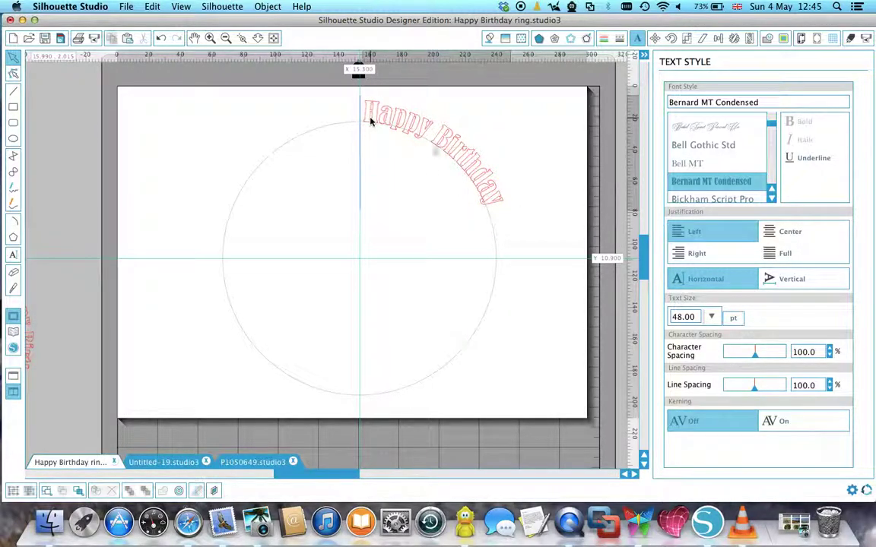
left_click_drag(336, 92, 534, 222)
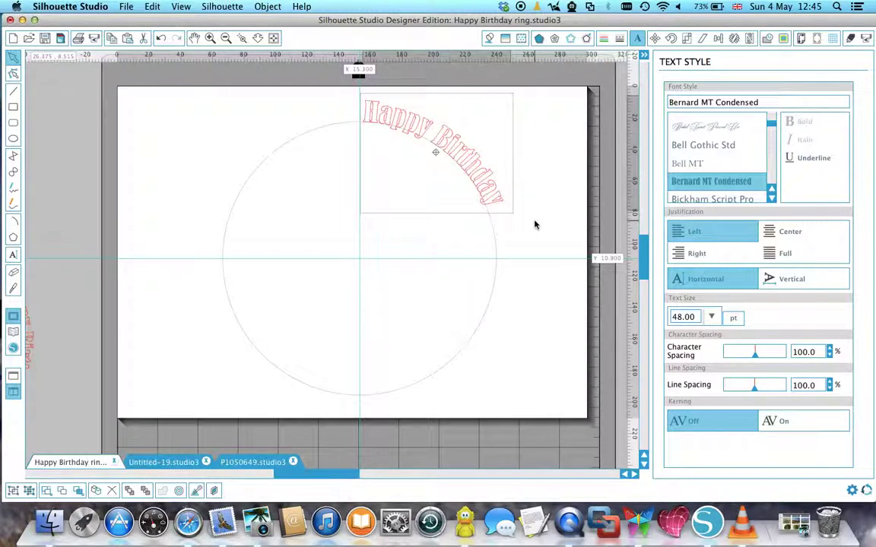
right_click(482, 190)
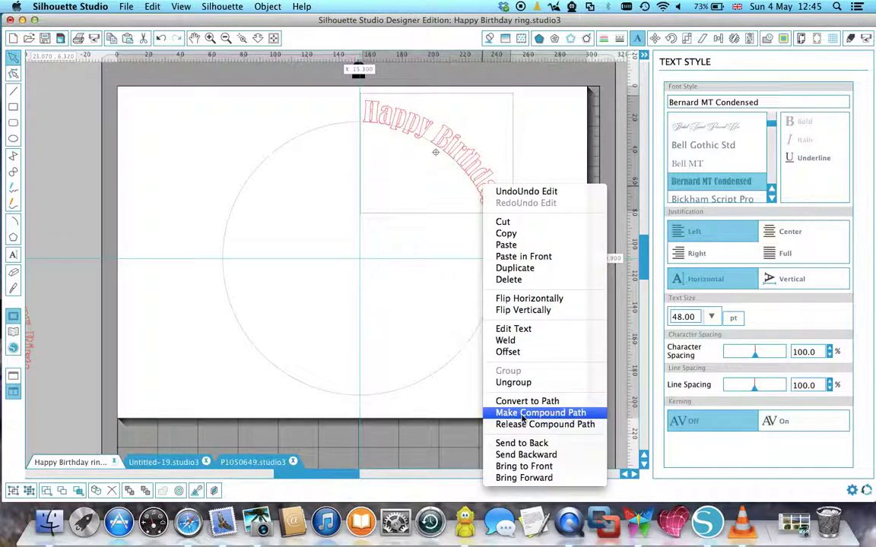
left_click(525, 415)
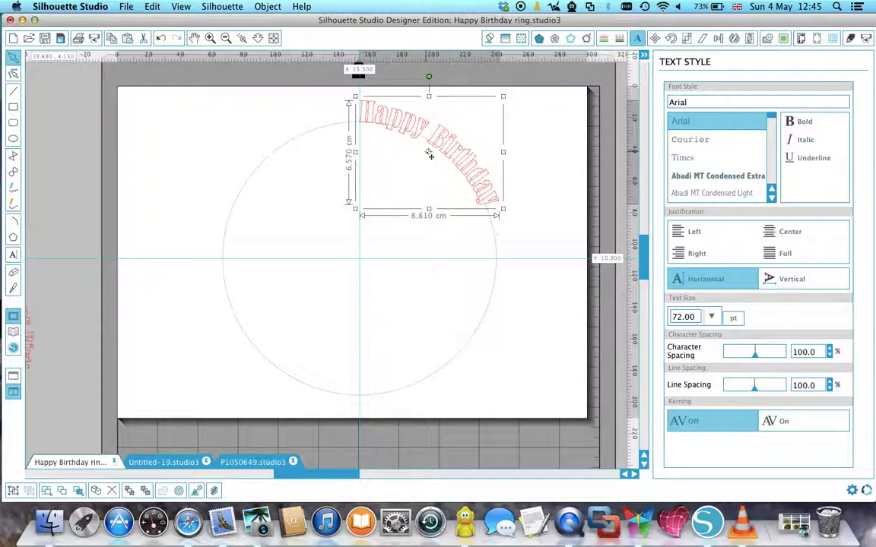
Step: Move the text's rotation centre to the crossing of the guide lines and create one rotated copy on the opposite side of the circle
left_click_drag(393, 209, 360, 259)
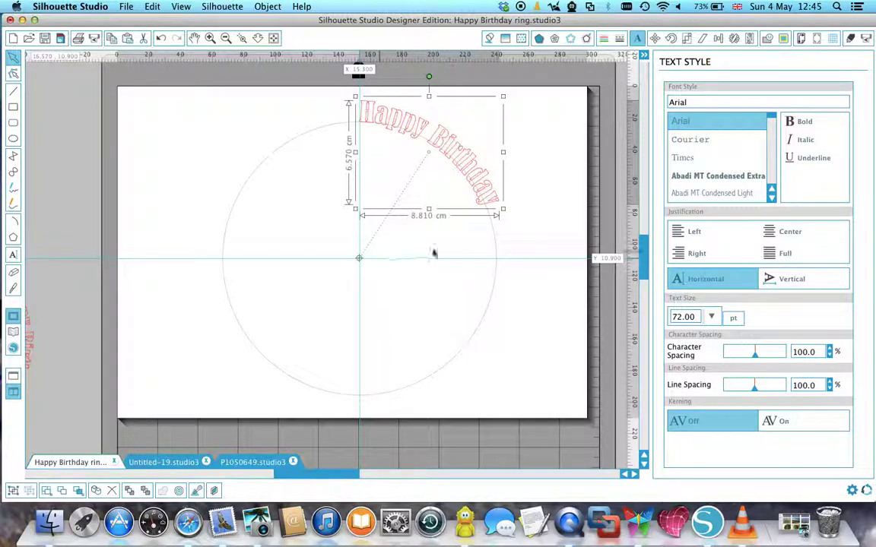
left_click(734, 39)
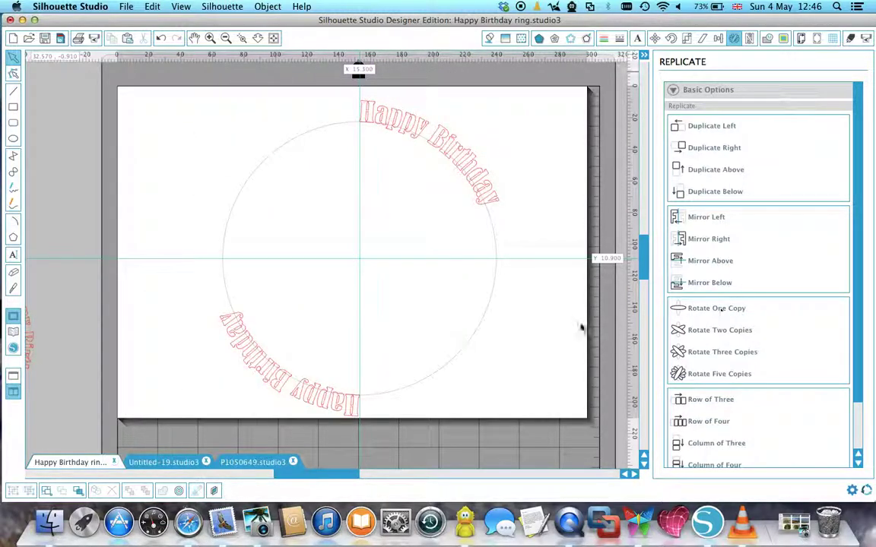
Step: Make a rotated copy of the lower text and turn the upper duplicate around the circle's centre to the circle's lower-right part
left_click(332, 401)
left_click(715, 309)
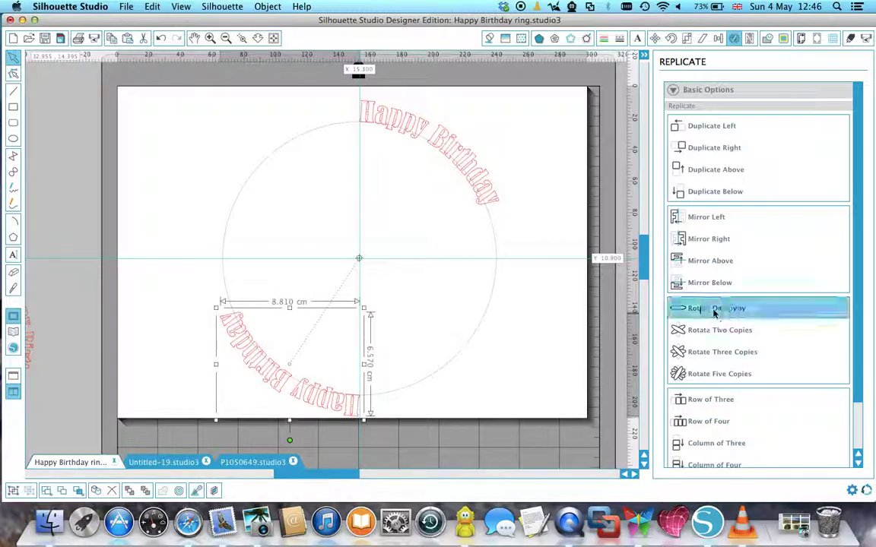
left_click(476, 164)
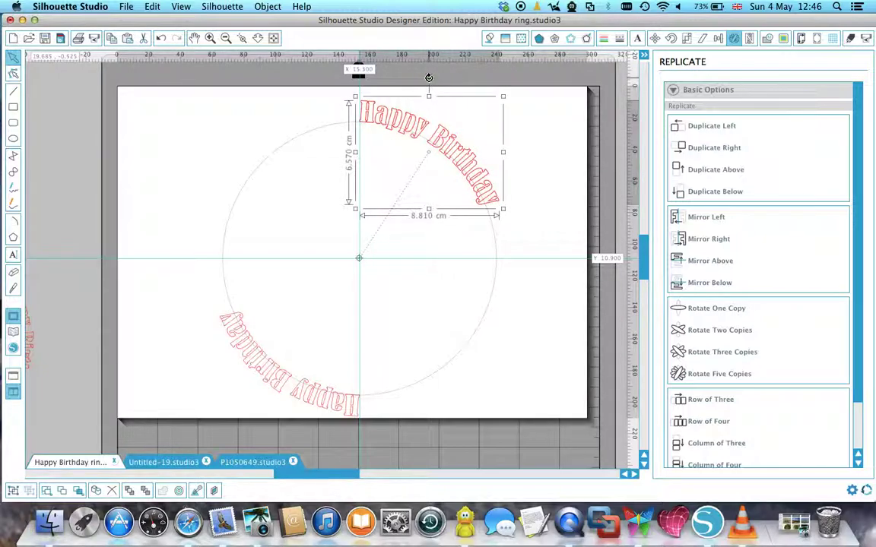
left_click_drag(429, 79, 513, 339)
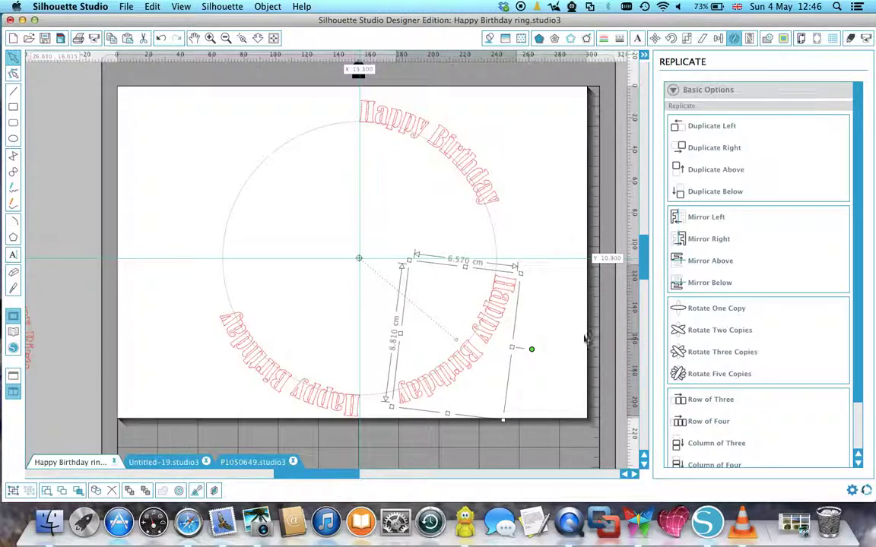
Step: Make one rotated copy of the lower-right text and turn that copy slightly around the circle's centre on the upper-left arc
left_click(718, 308)
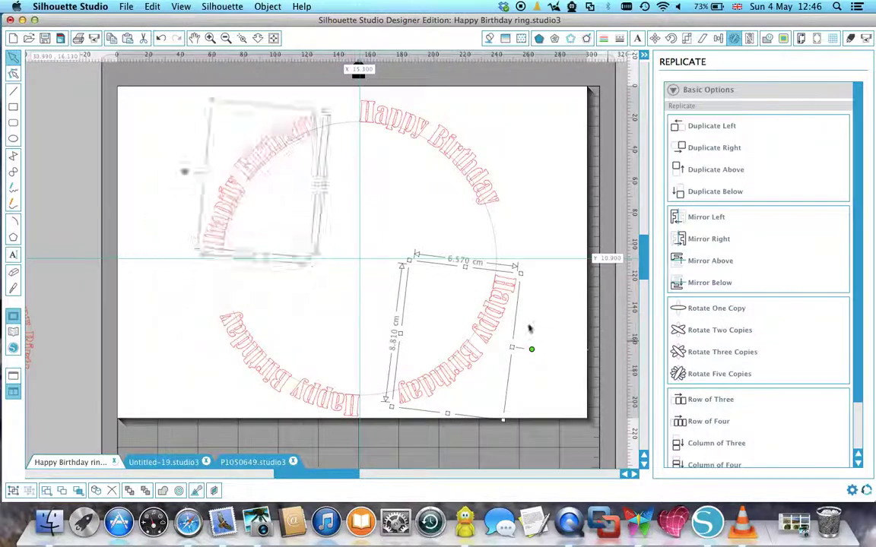
left_click(229, 149)
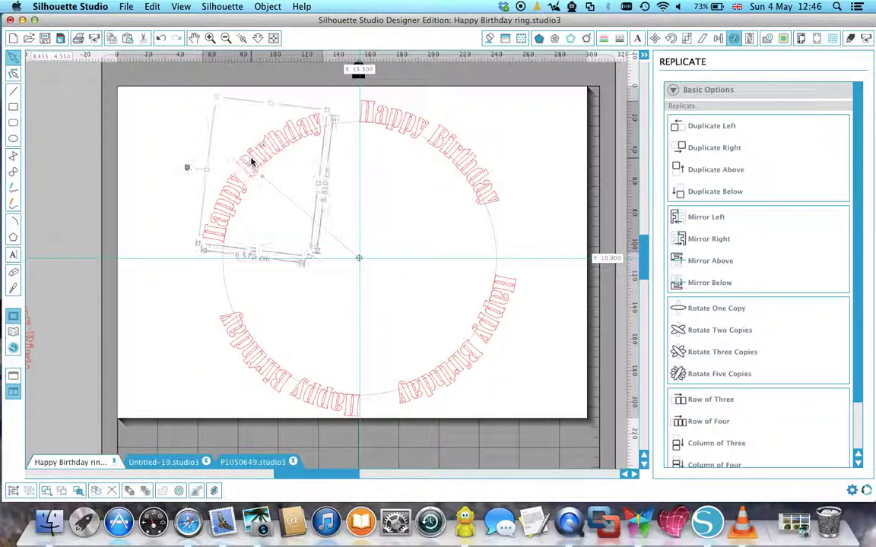
mouse_move(186, 168)
left_mouse_down()
mouse_move(179, 181)
mouse_move(197, 170)
left_mouse_up()
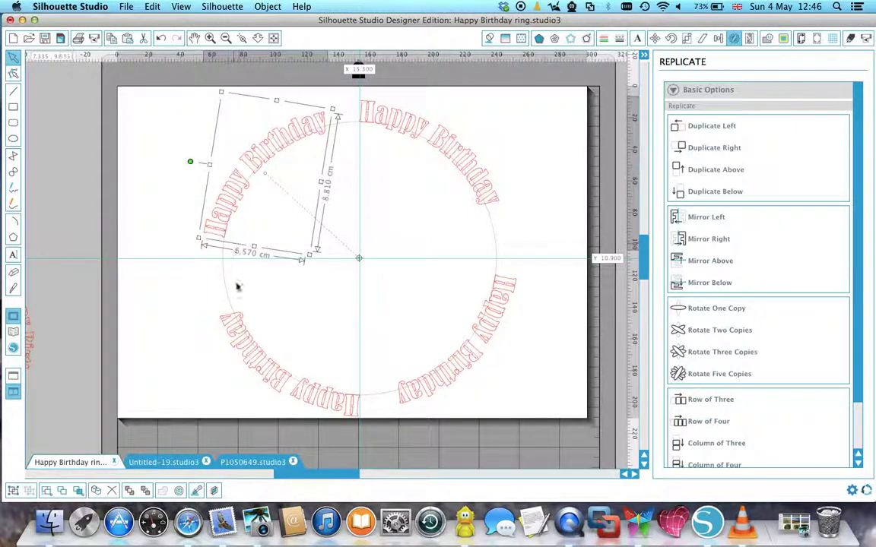
Step: Turn the lower-left and upper-right texts around the circle's centre to even out the gaps, and enlarge the upper-right text to 8.840 cm wide
left_click(236, 326)
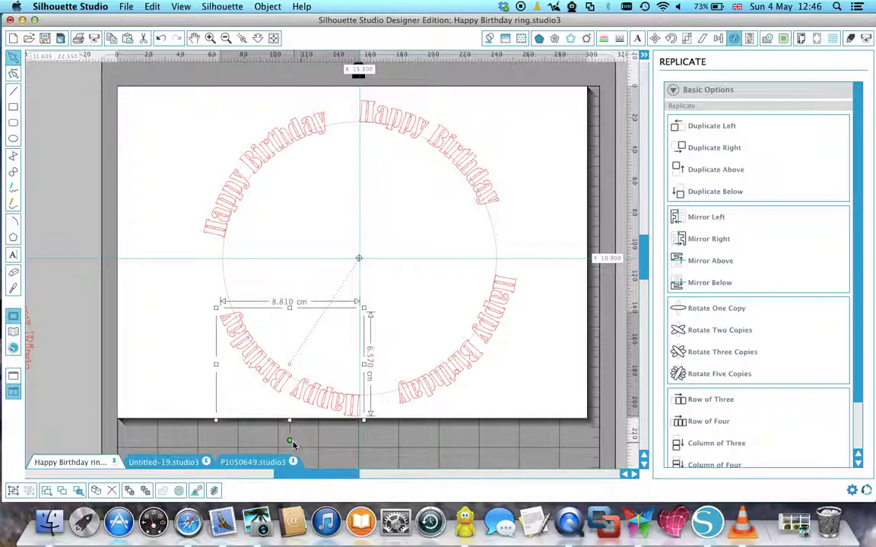
left_click_drag(288, 440, 249, 427)
left_click(454, 161)
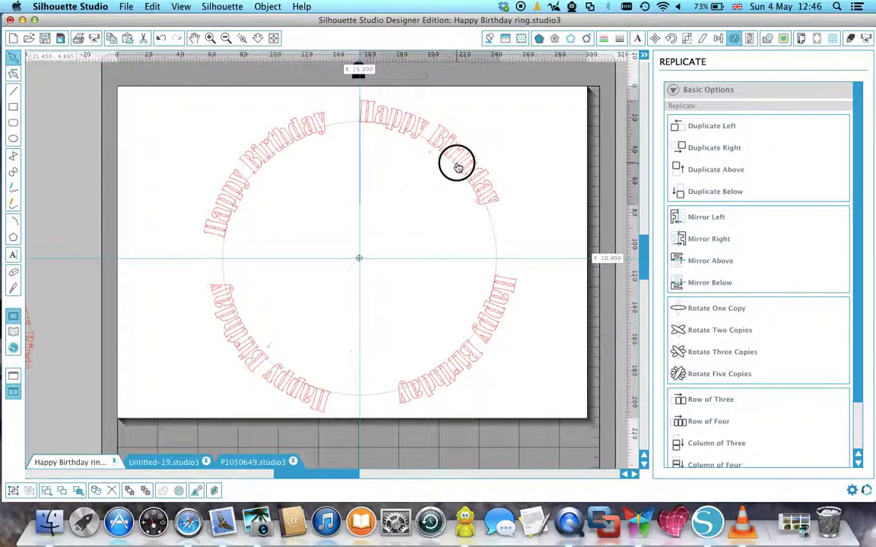
left_click_drag(429, 77, 463, 94)
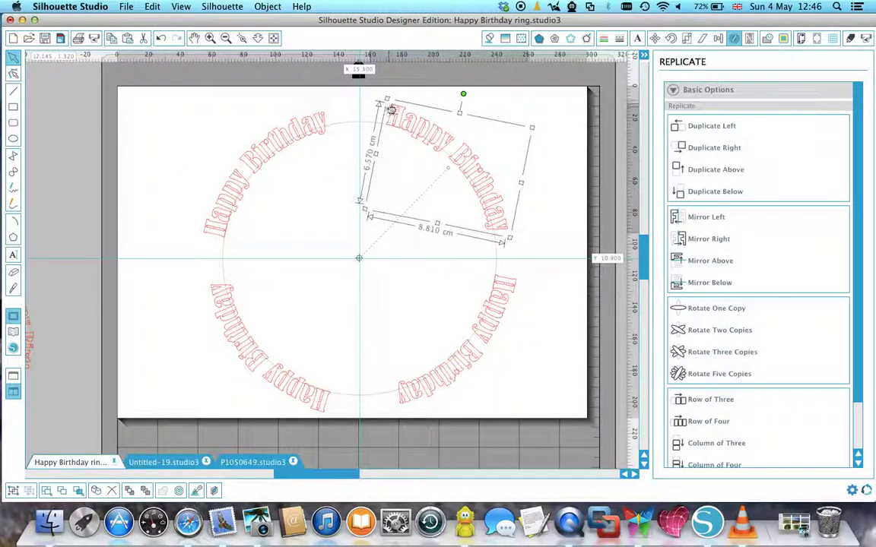
mouse_move(385, 98)
left_mouse_down()
mouse_move(358, 70)
mouse_move(388, 95)
left_mouse_up()
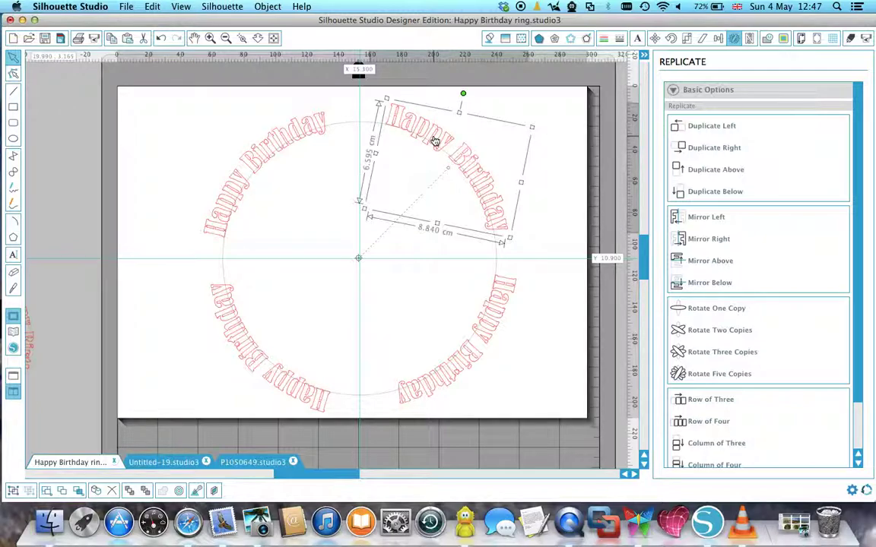
left_click(553, 180)
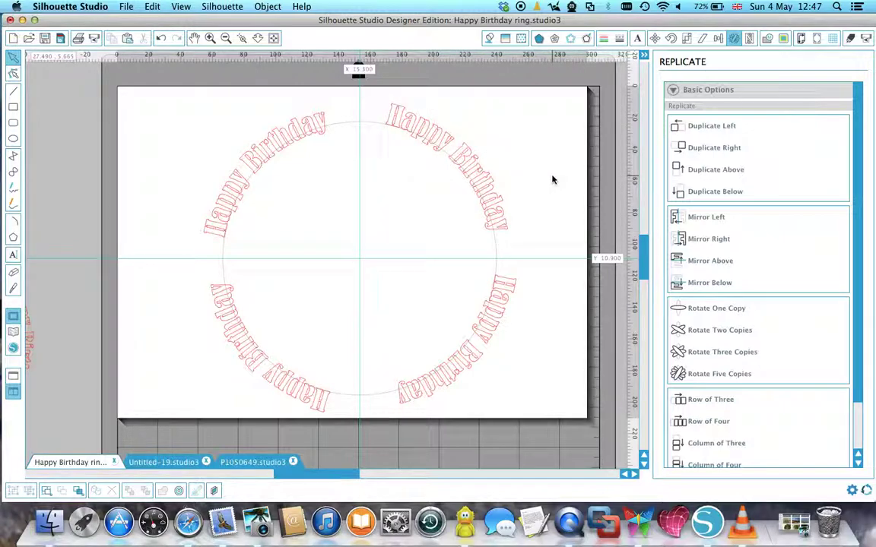
Step: Create an internal offset of the guide circle at a distance of 0.310 cm with round corners
left_click(345, 129)
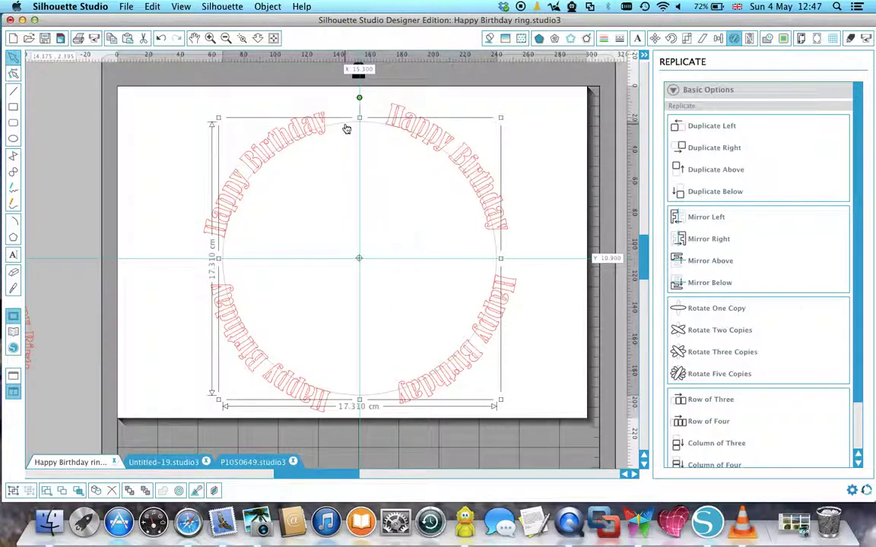
left_click(586, 39)
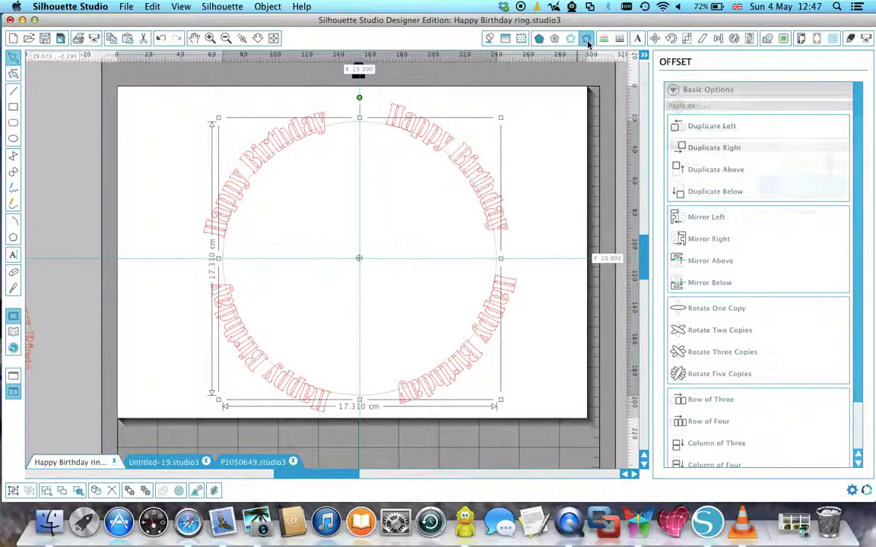
left_click(695, 130)
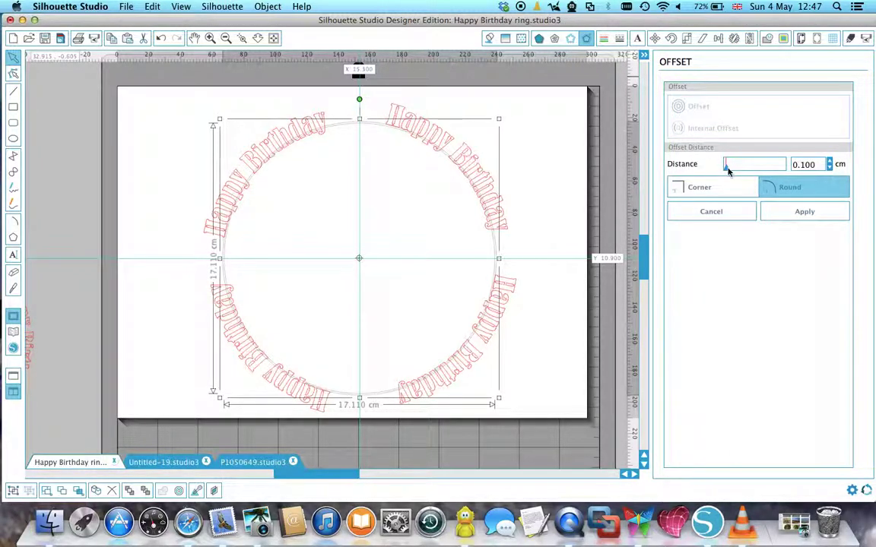
left_click(728, 169)
left_click_drag(728, 169, 727, 169)
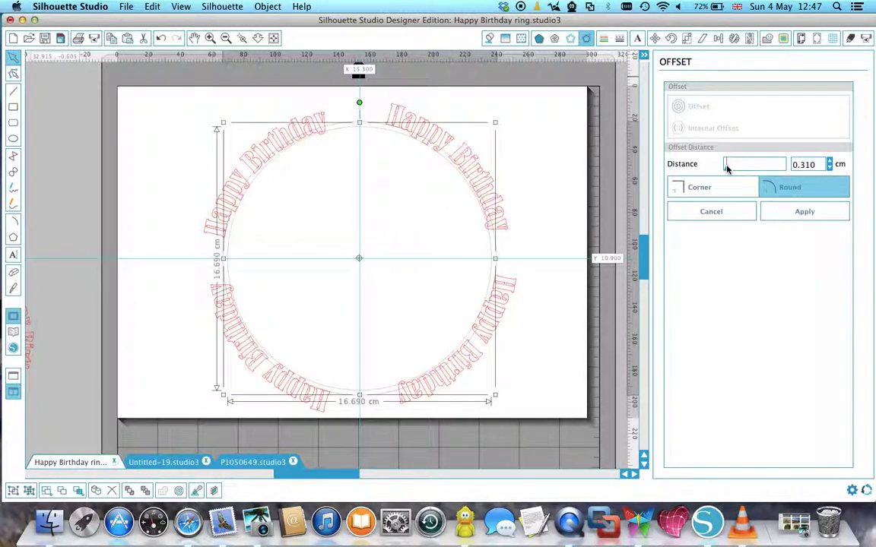
left_click(554, 150)
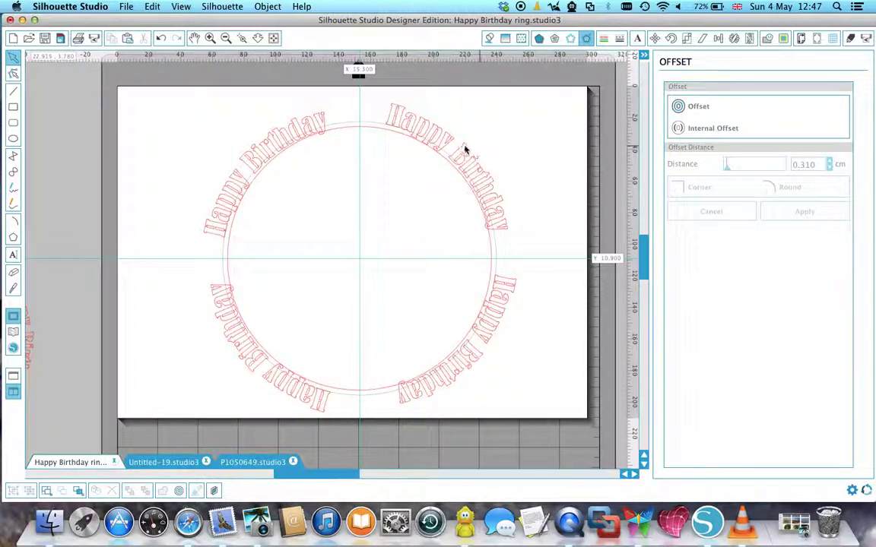
Step: Combine the original circle and its inner offset circle into one compound path
left_click(354, 128)
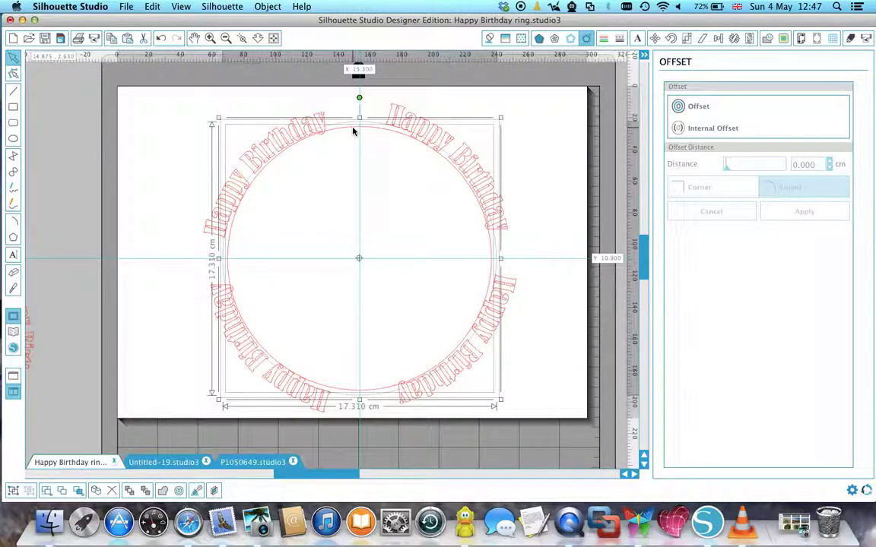
right_click(353, 131)
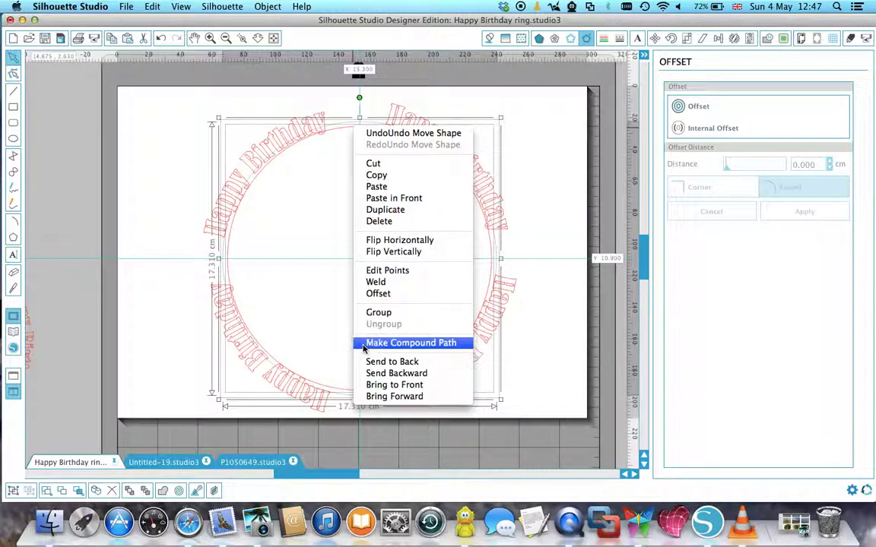
left_click(327, 310)
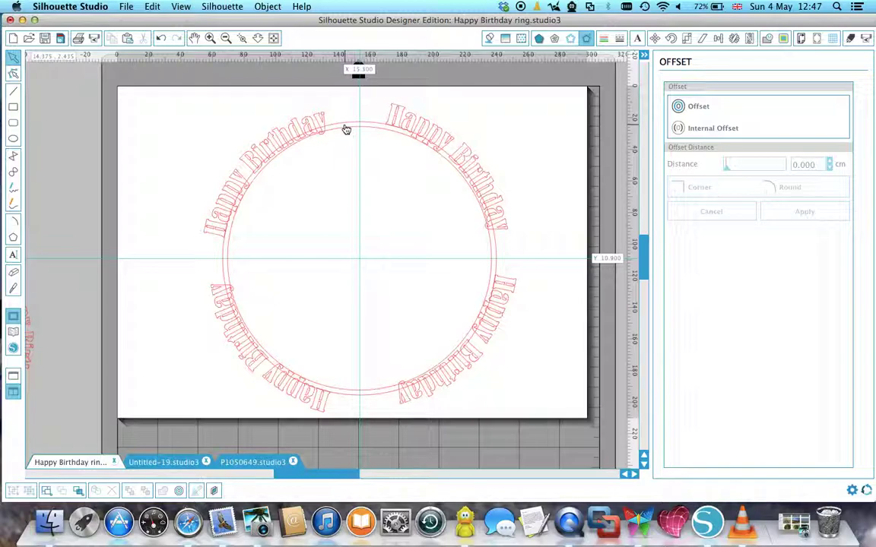
Step: Select the circle band and all four "Happy Birthday" texts and weld them together
left_click_drag(152, 92, 549, 430)
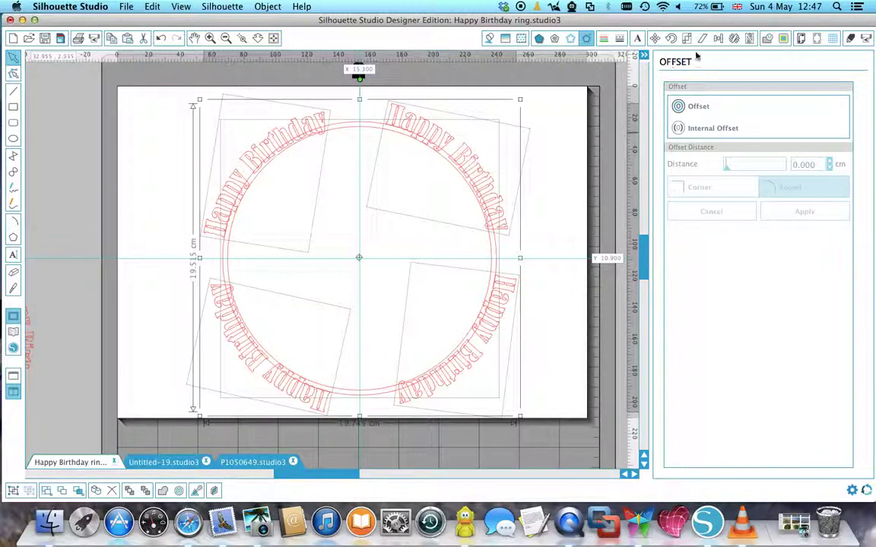
left_click(767, 38)
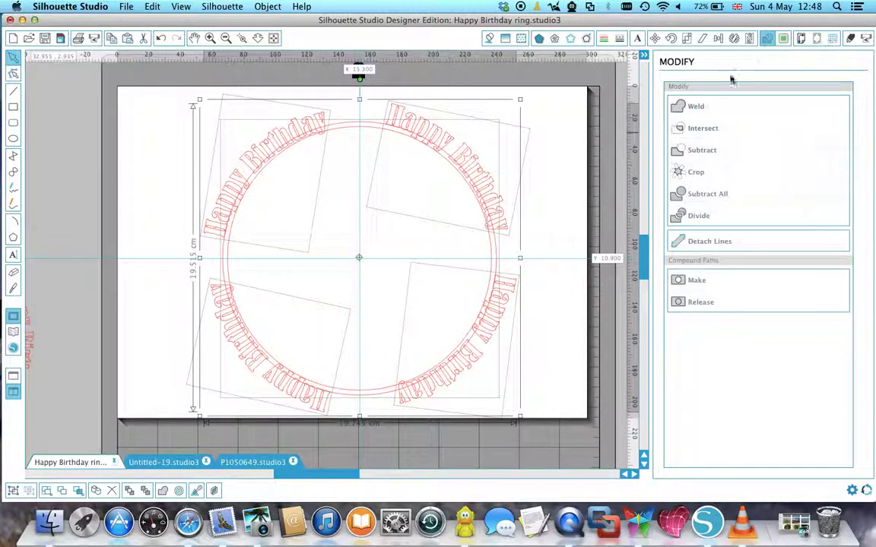
left_click(688, 107)
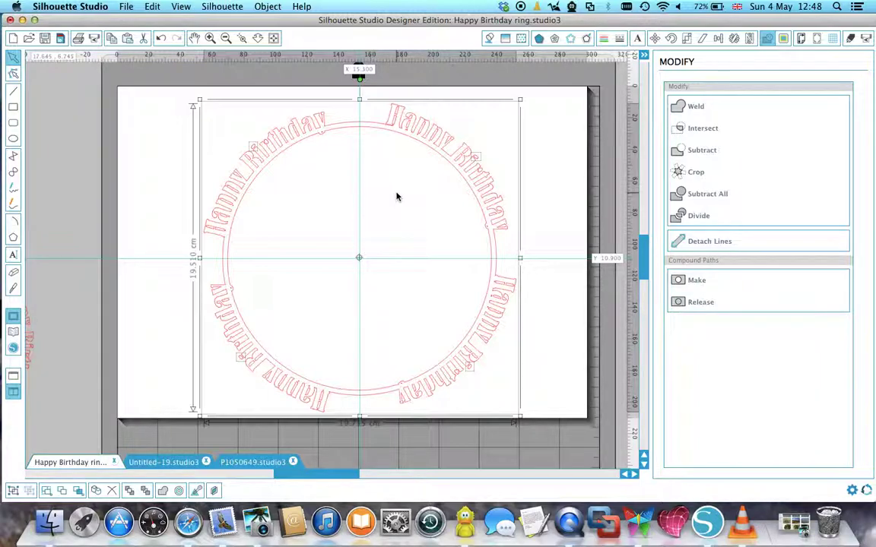
Step: Select all parts of the welded "Happy Birthday" ring and group them
left_click(128, 86)
left_click_drag(134, 89, 568, 421)
right_click(426, 276)
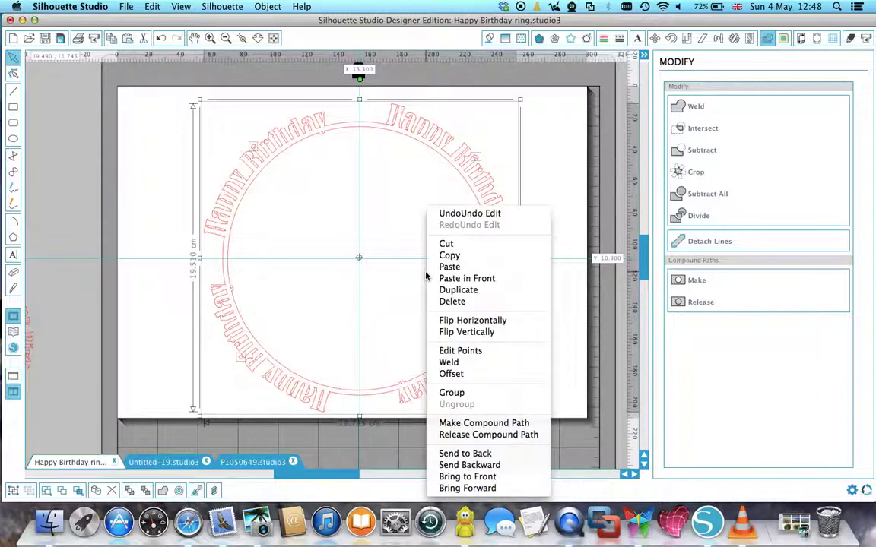
left_click(471, 392)
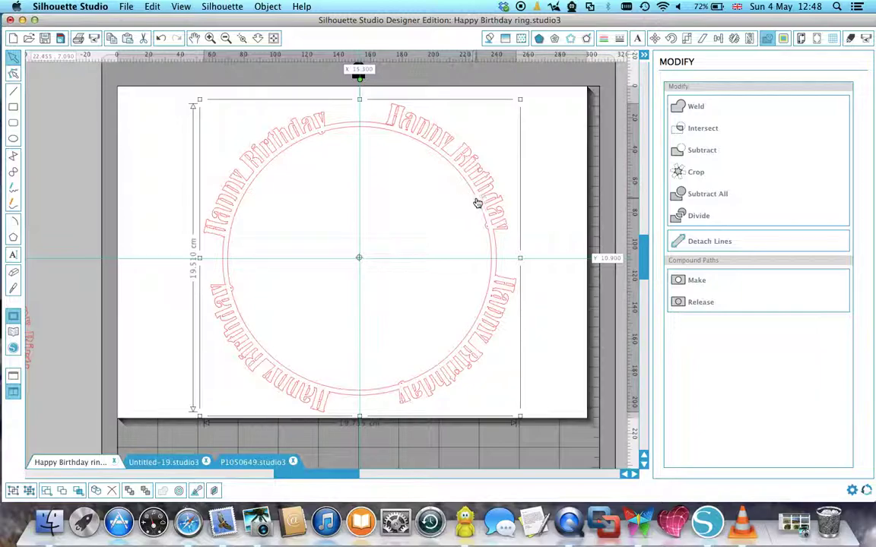
Step: Reposition the grouped ring on the page and scale it down proportionally to about 13.7 cm wide and 13.6 cm high
mouse_move(476, 203)
left_mouse_down()
mouse_move(367, 201)
mouse_move(487, 196)
mouse_move(479, 189)
left_mouse_up()
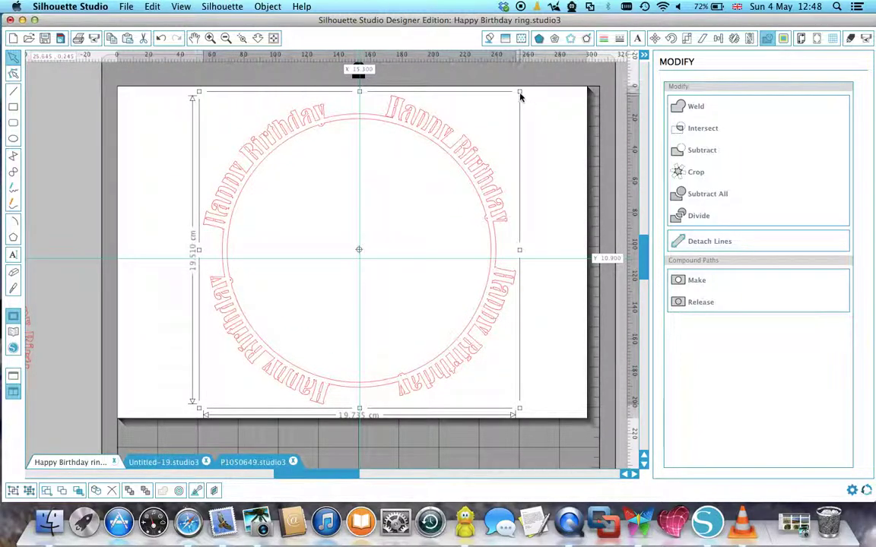
left_click_drag(520, 95, 401, 207)
left_click_drag(318, 229, 413, 162)
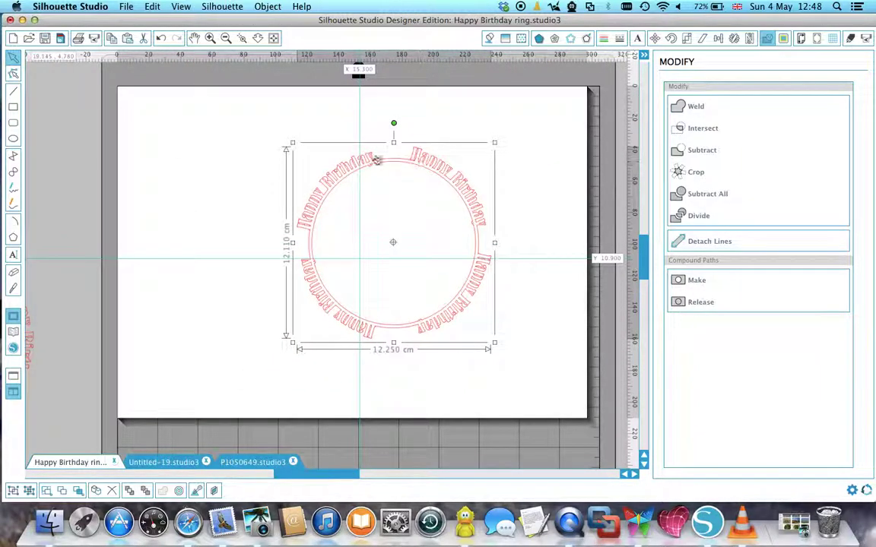
left_click_drag(294, 142, 262, 131)
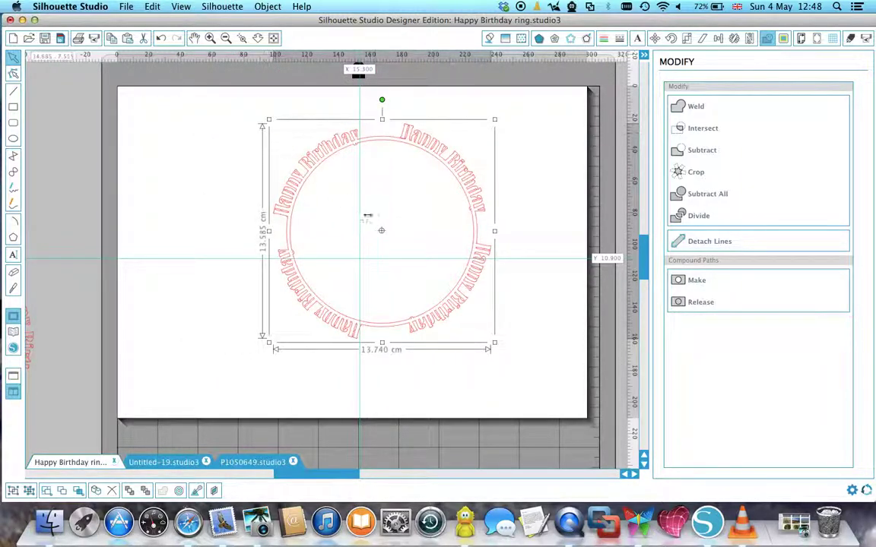